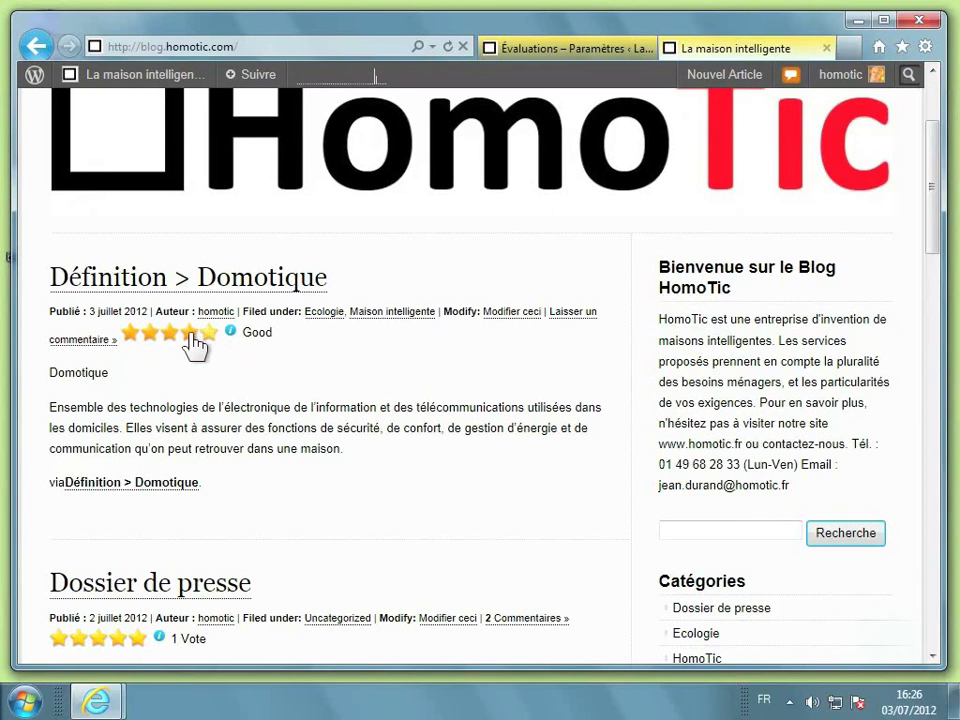
# Return to the Évaluations settings page, preview the Nero Rating type and set the rating type back to 5 Star Rating.
pyautogui.click(207, 336)
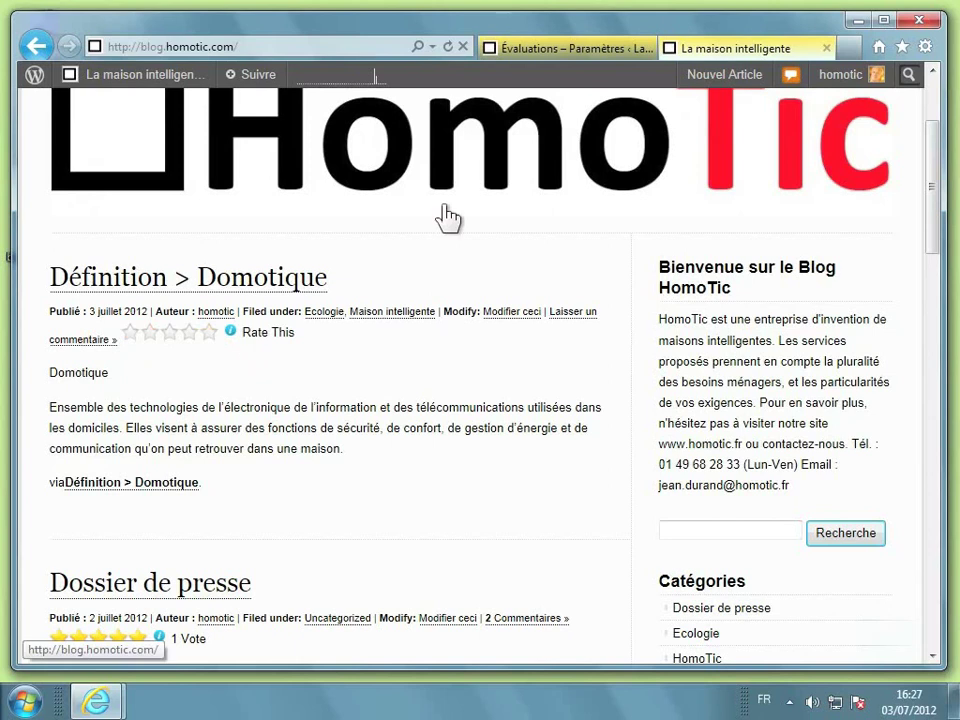
pyautogui.click(553, 52)
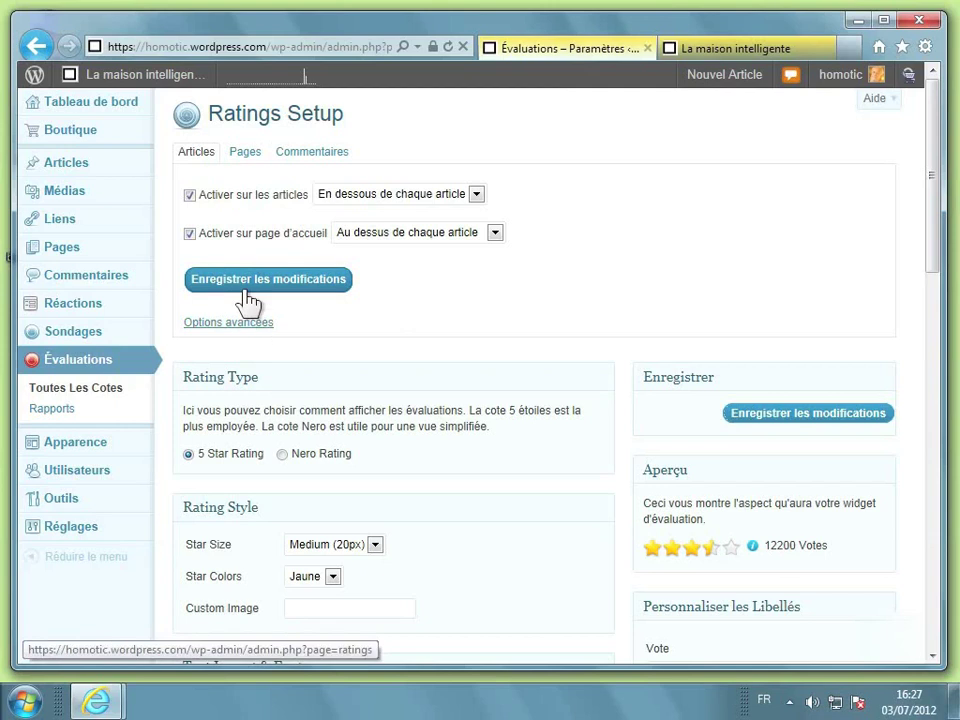
pyautogui.scroll(-1, 268, 368)
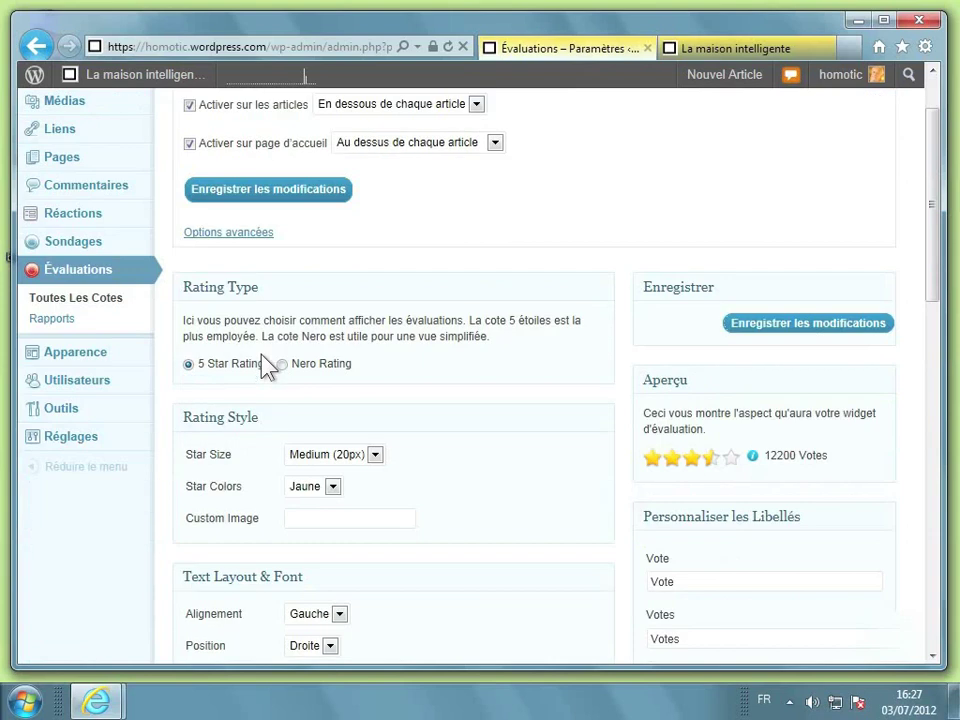
pyautogui.scroll(-1, 268, 368)
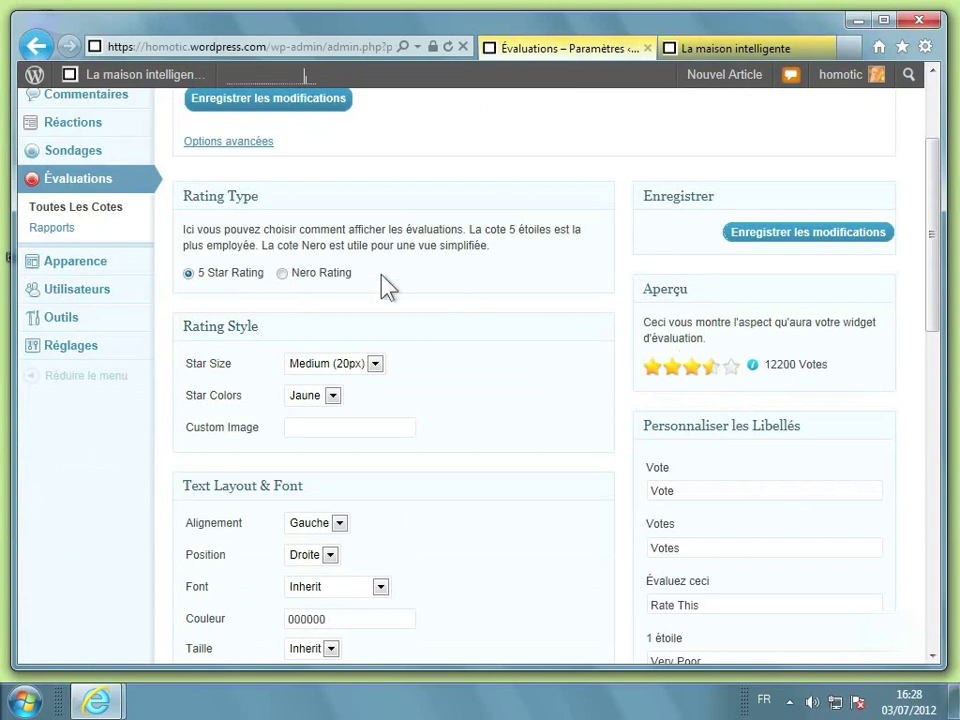
pyautogui.click(305, 285)
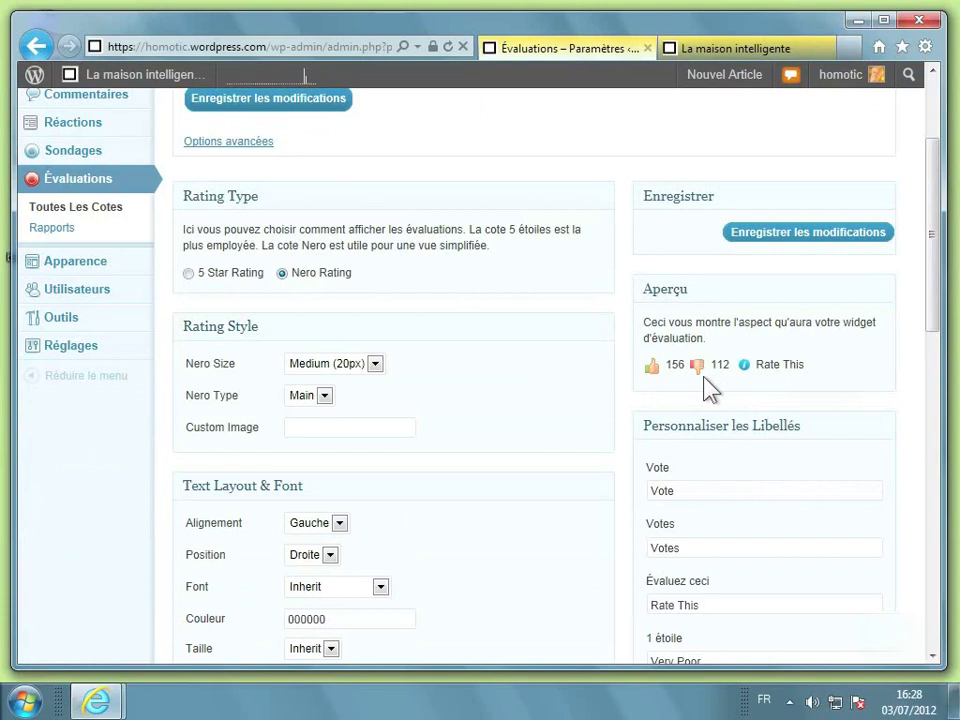
pyautogui.click(240, 285)
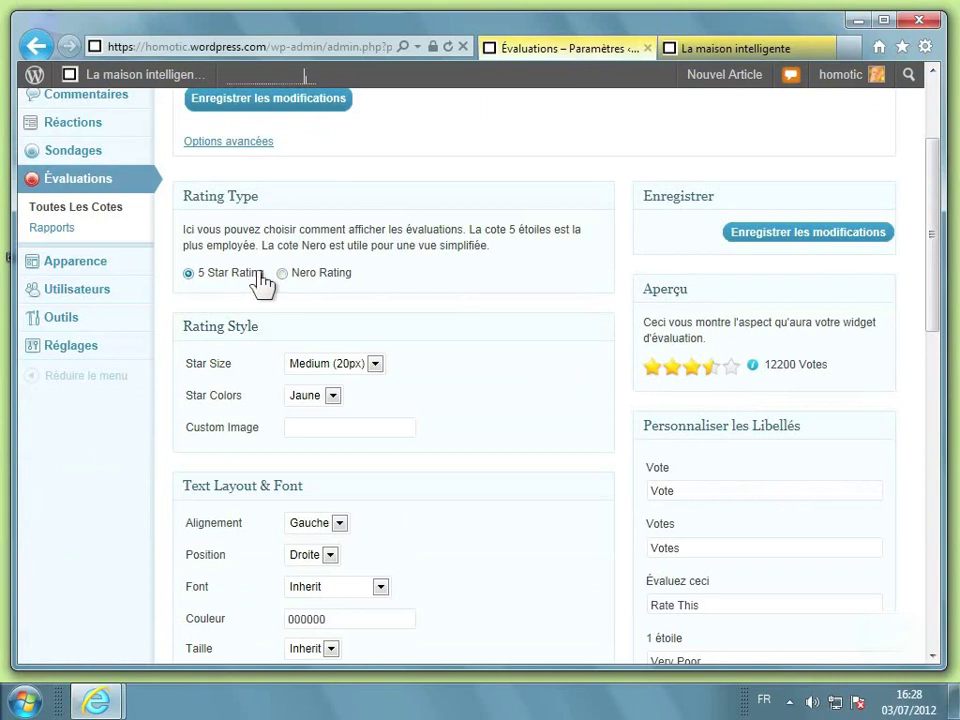
# Set the rating style to star size Petit (16px) and star colour Rouge.
pyautogui.click(376, 365)
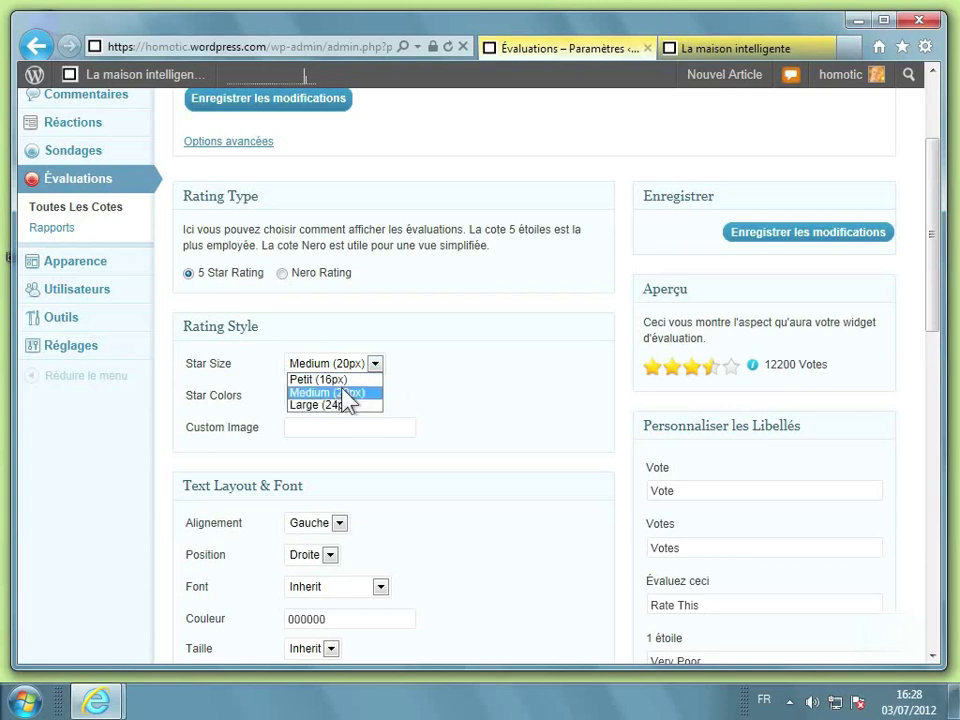
pyautogui.click(341, 380)
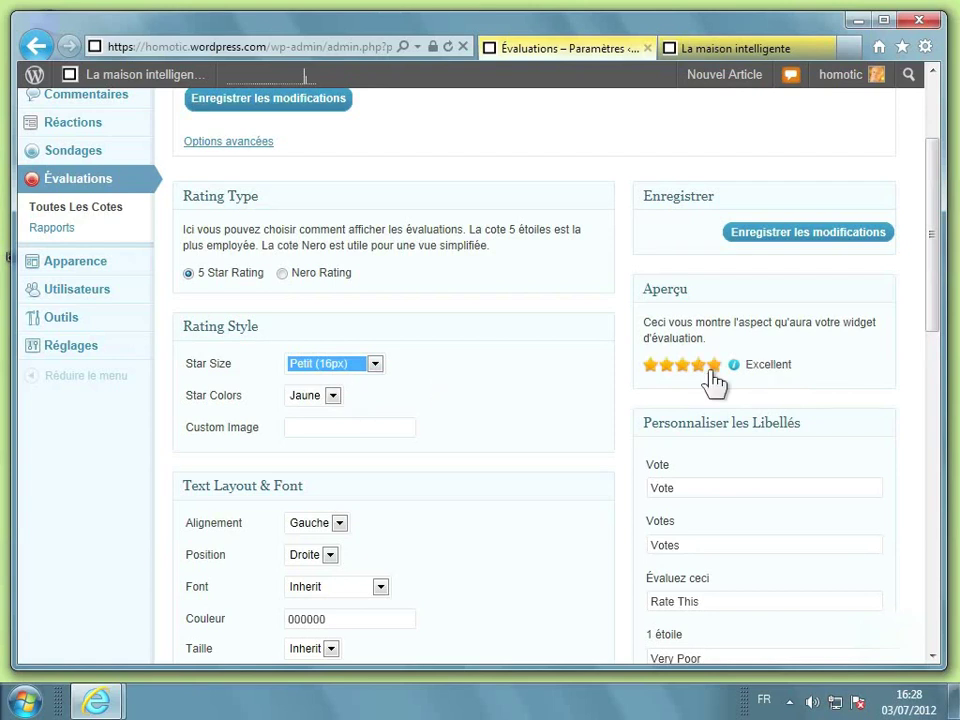
pyautogui.click(333, 397)
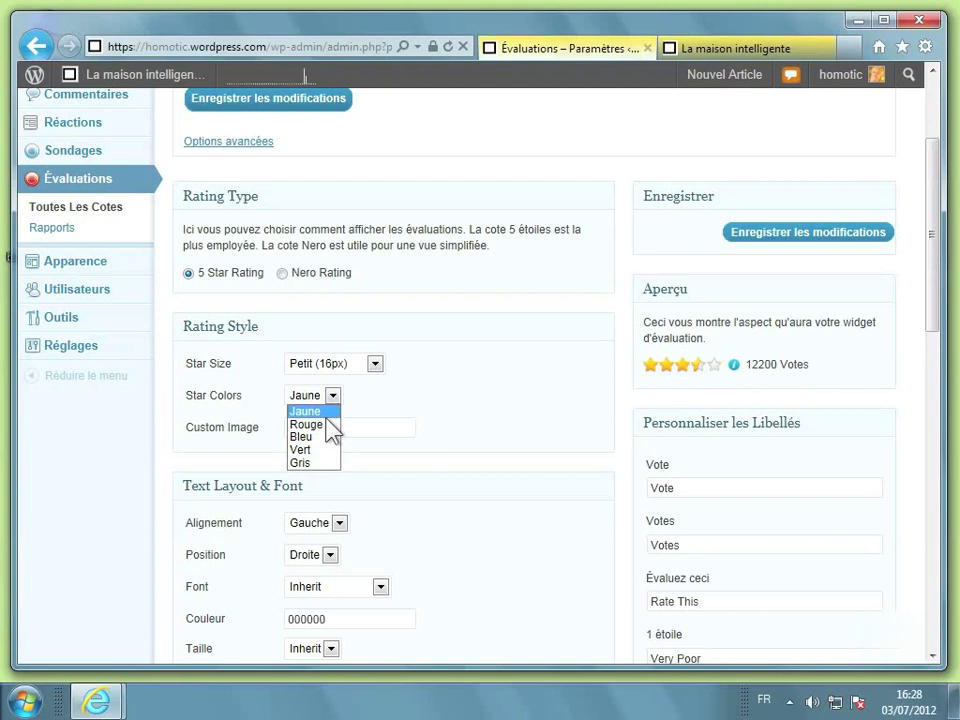
pyautogui.click(326, 424)
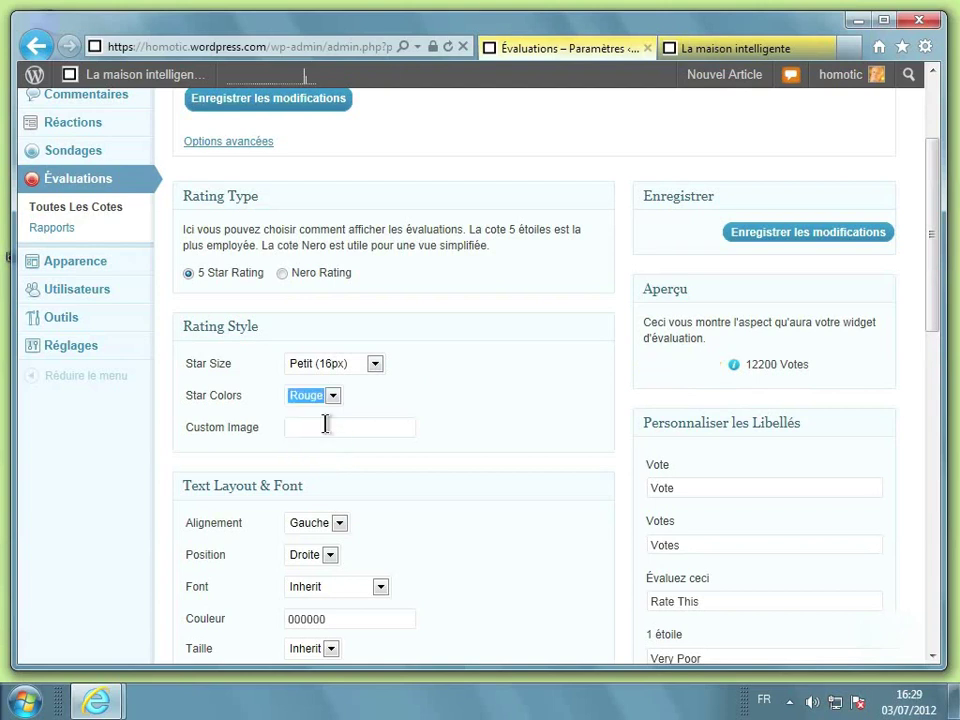
pyautogui.click(521, 407)
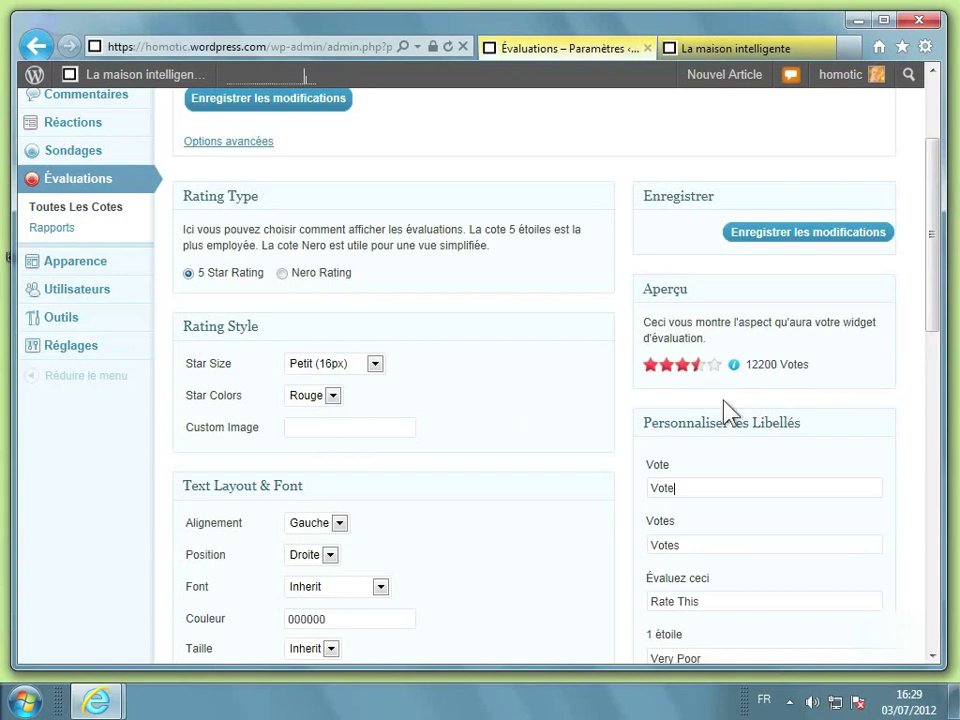
# Replace the custom label for 4 stars with "Bien".
pyautogui.scroll(-2, 725, 405)
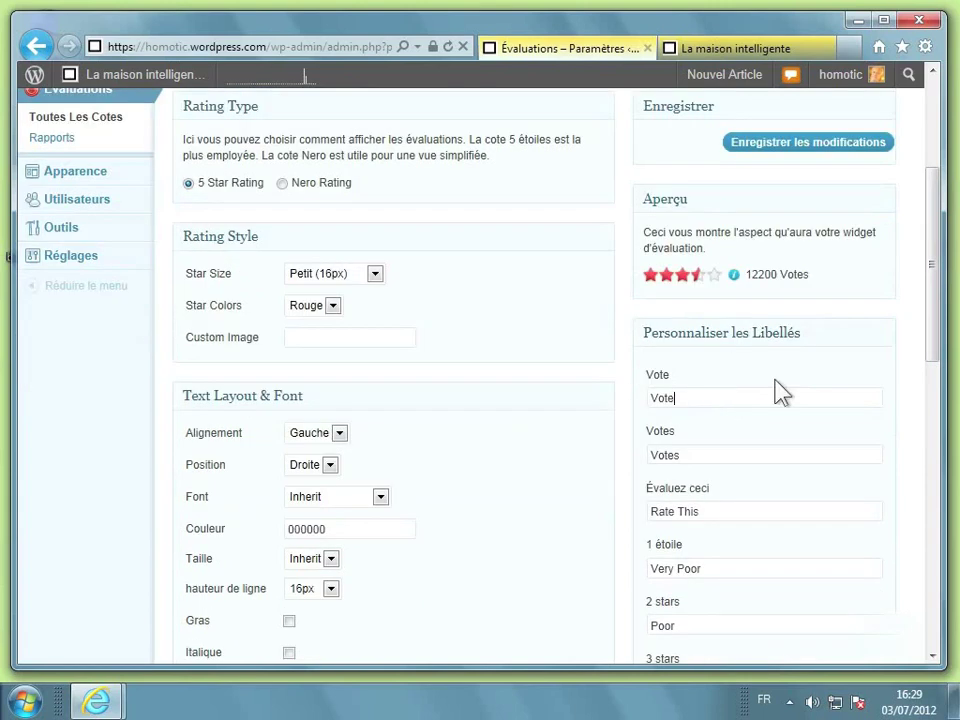
pyautogui.scroll(-2, 778, 392)
pyautogui.scroll(-2, 778, 392)
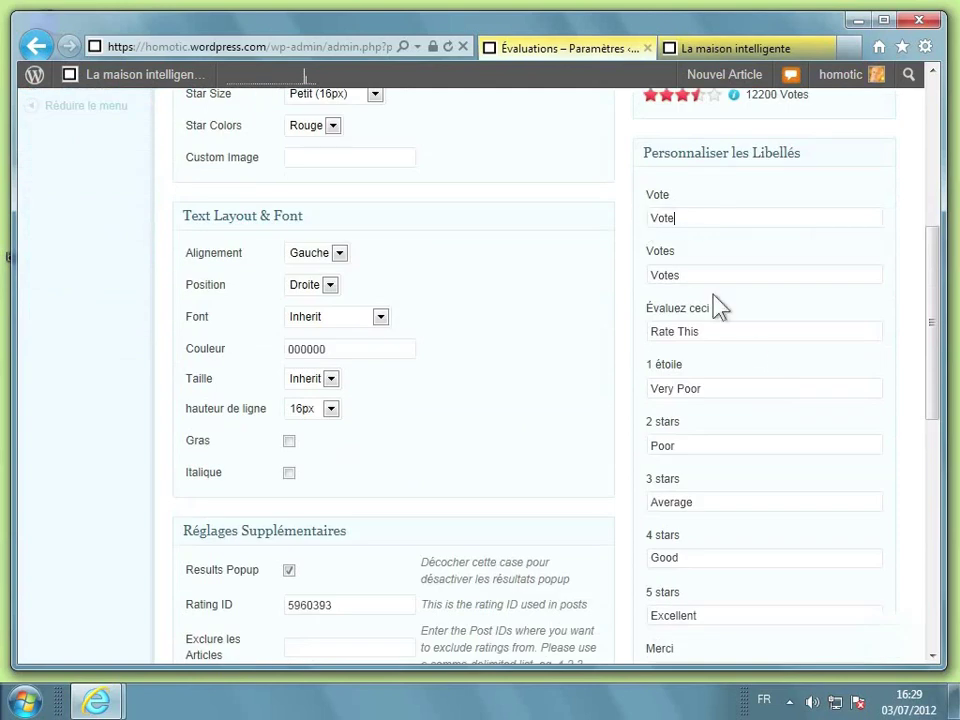
pyautogui.scroll(-2, 740, 382)
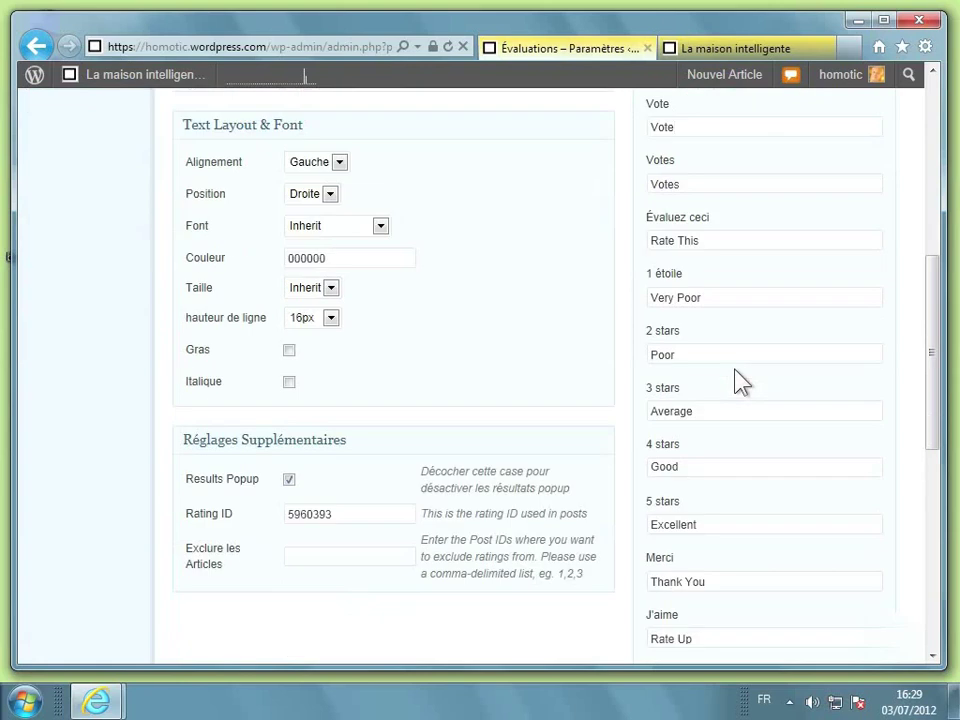
pyautogui.click(691, 464)
pyautogui.moveTo(678, 468); pyautogui.dragTo(645, 483)
pyautogui.write('Bien')
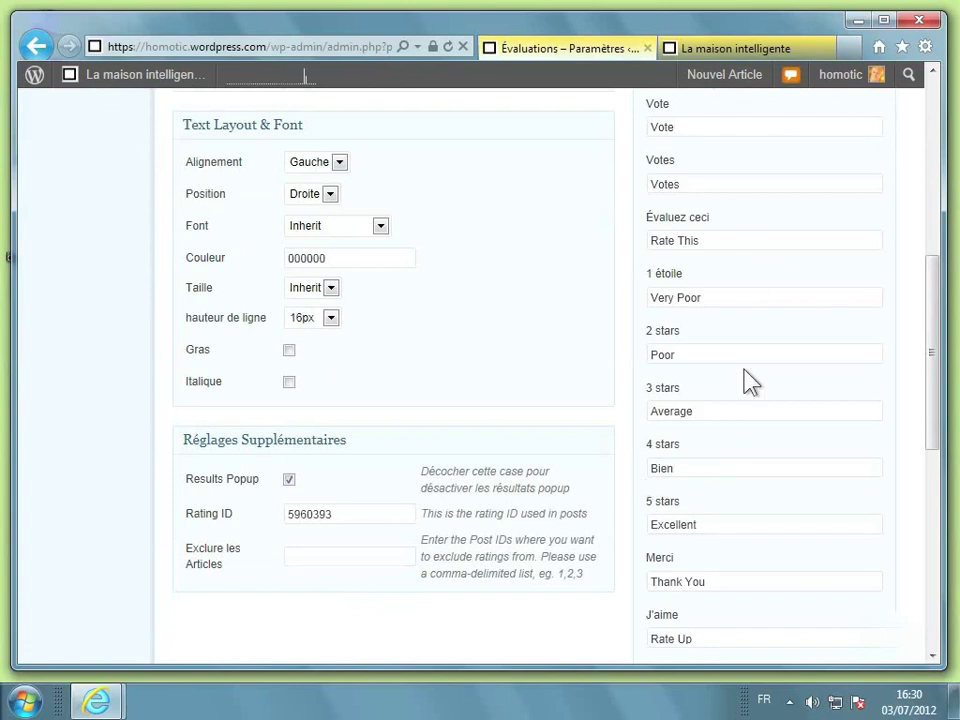
# Replace the "Évaluez ceci" label text with "Evaluez cet article".
pyautogui.scroll(-2, 748, 376)
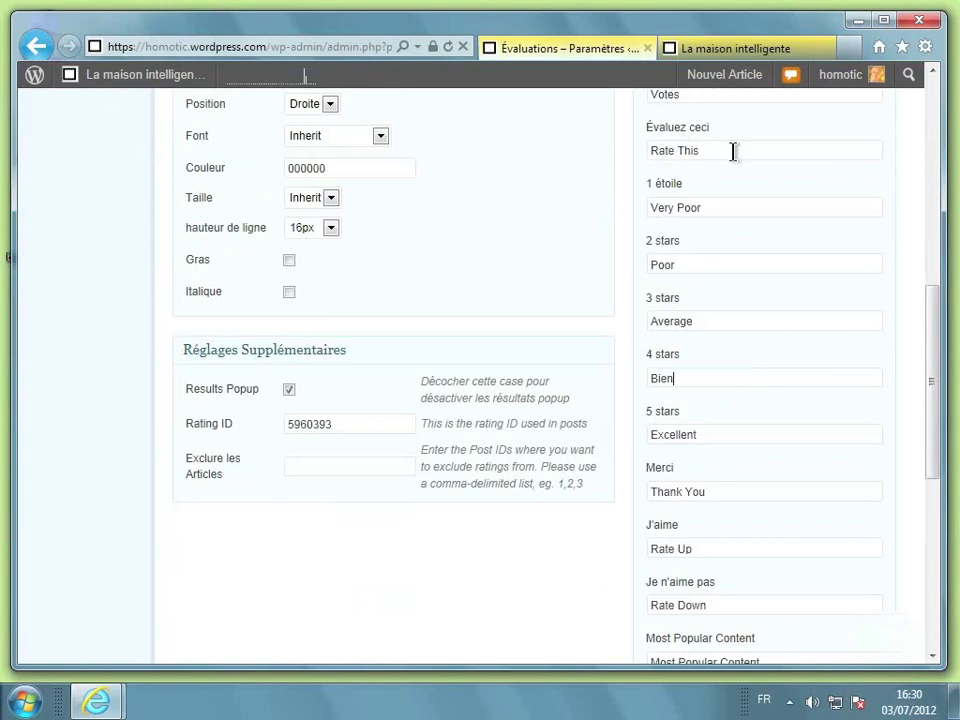
pyautogui.moveTo(733, 150); pyautogui.dragTo(648, 151)
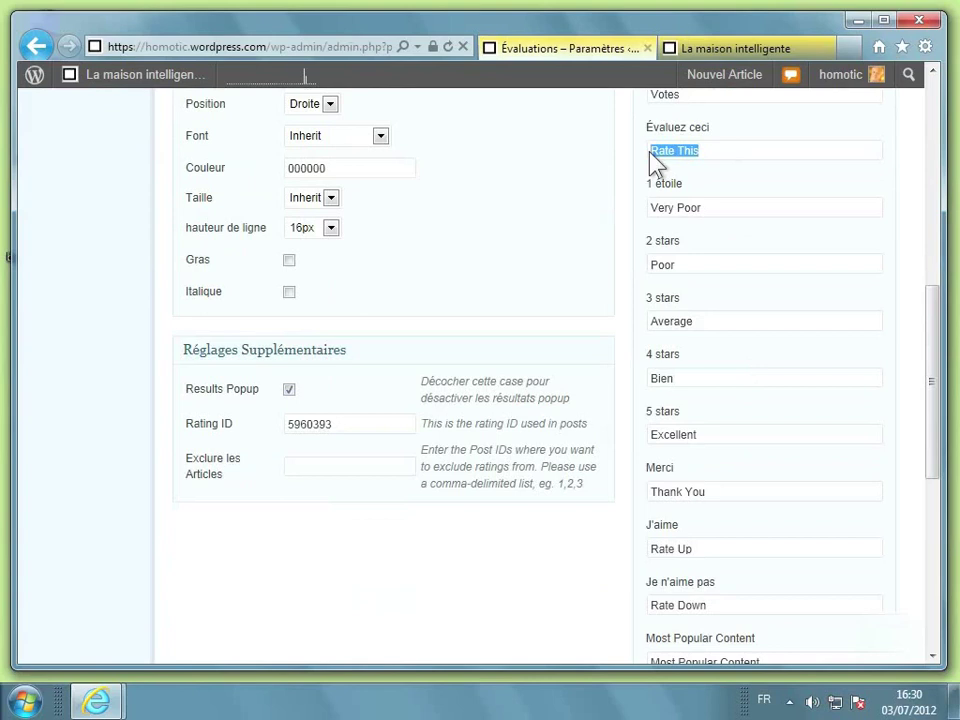
pyautogui.write('Éva')
pyautogui.write('l')
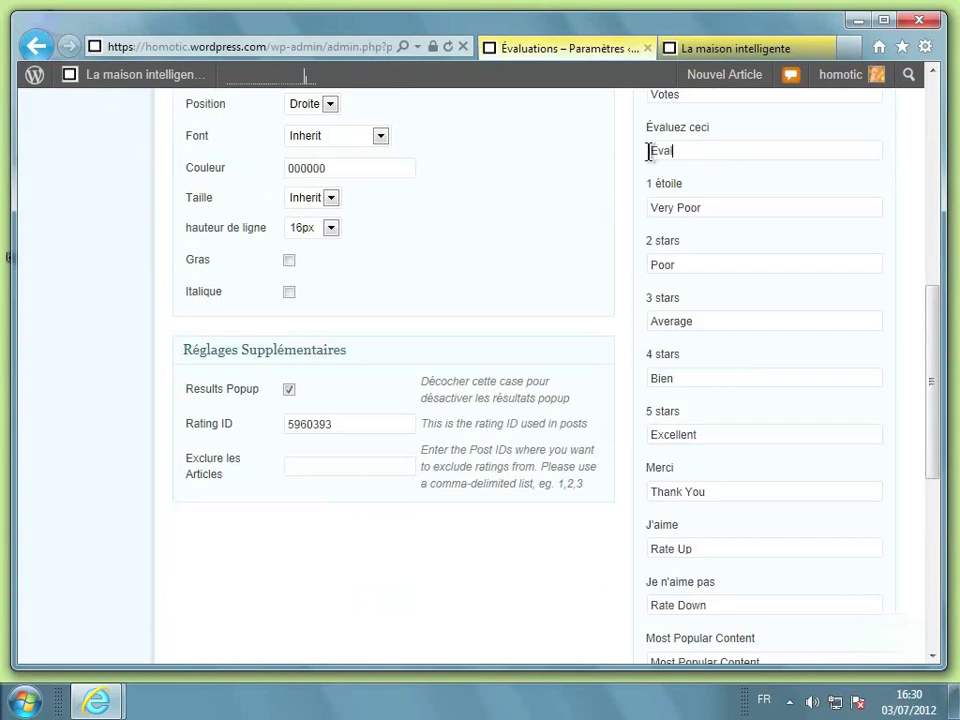
pyautogui.write('uez cet article')
# Check where the rating text sits on the blog page, and set the rating's alignment to Droite in the settings.
pyautogui.scroll(5, 748, 336)
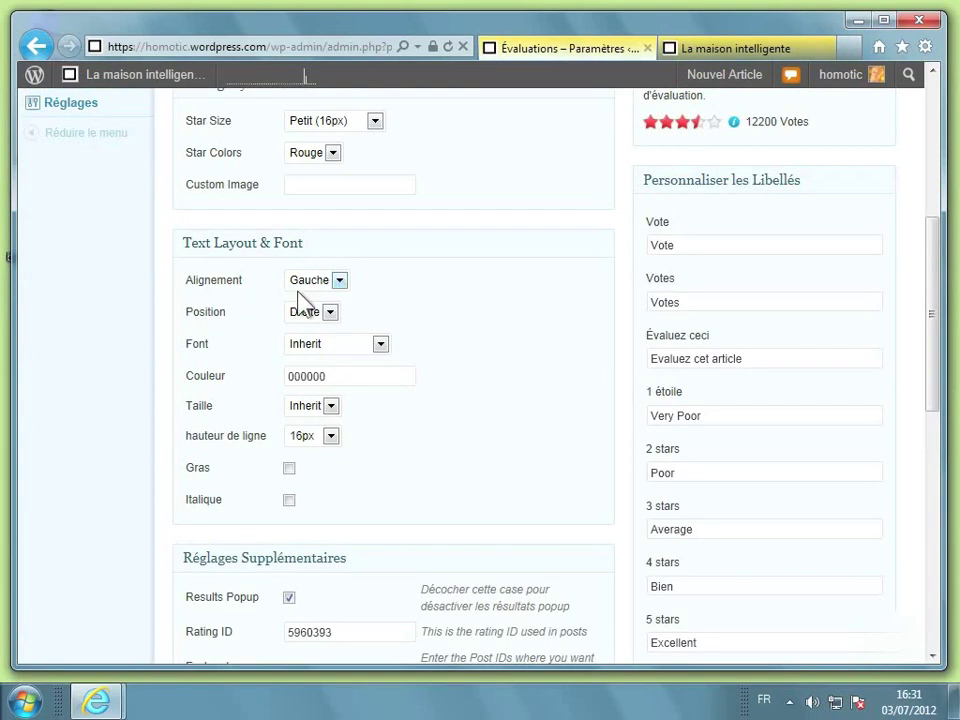
pyautogui.click(697, 55)
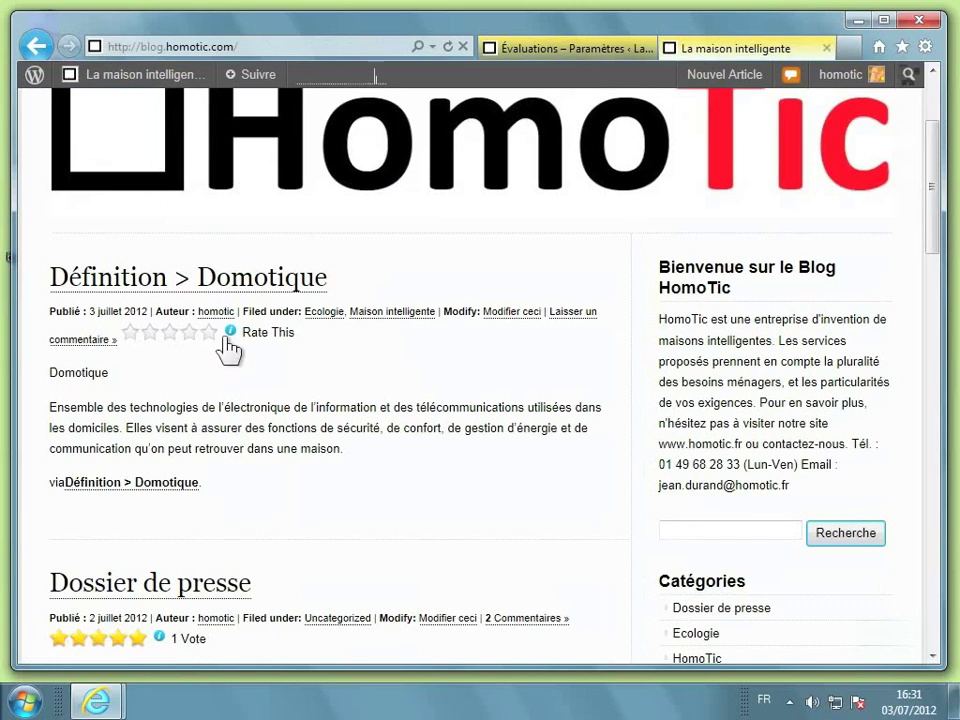
pyautogui.click(533, 55)
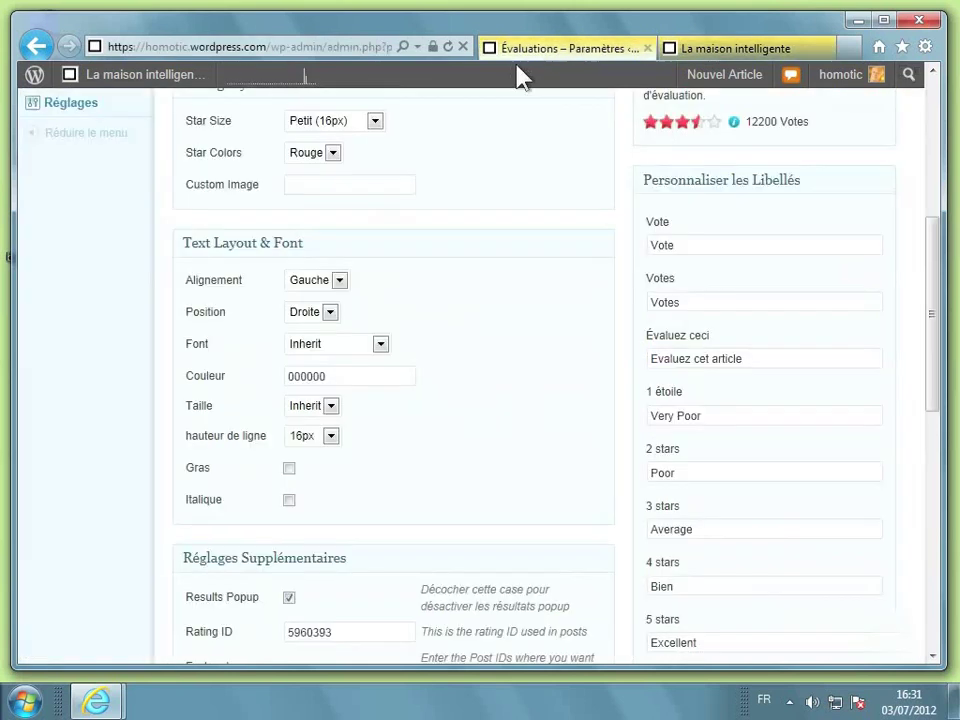
pyautogui.click(338, 281)
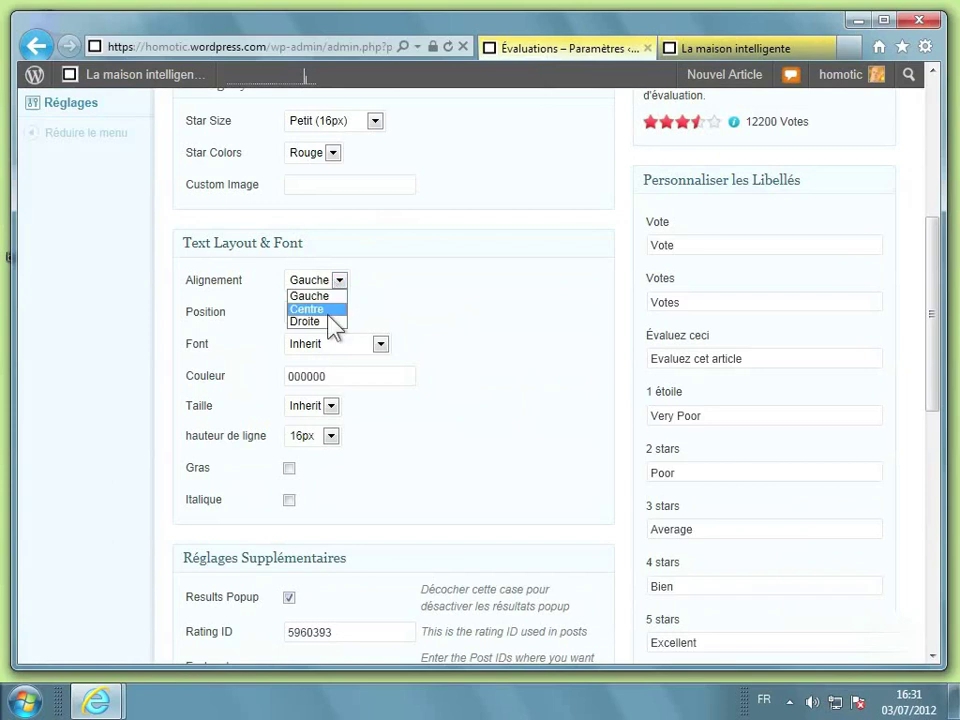
pyautogui.click(331, 322)
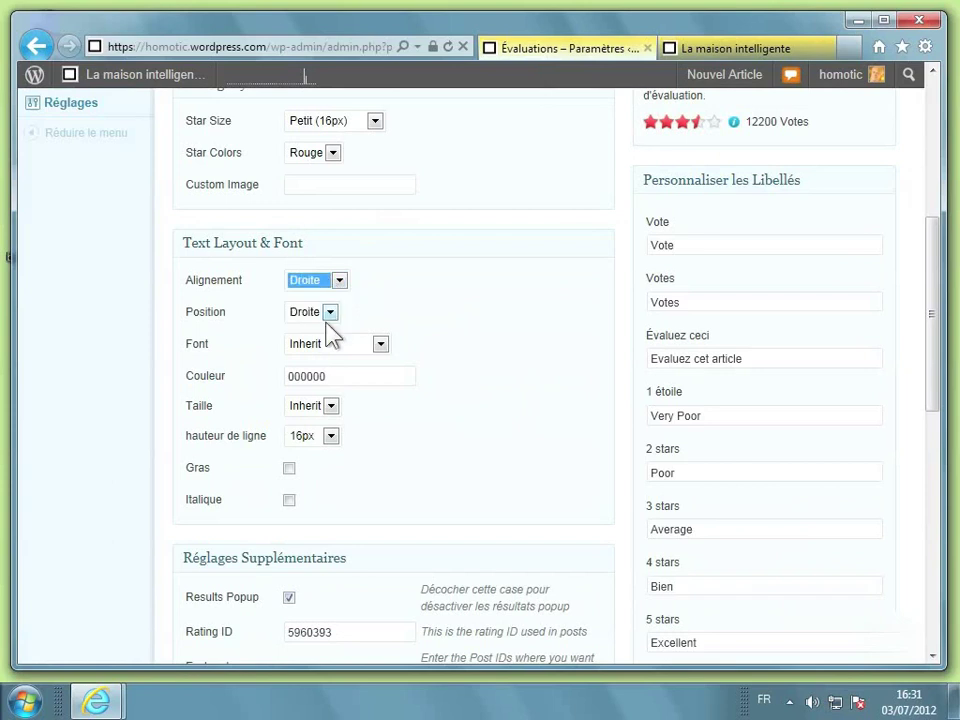
pyautogui.click(437, 300)
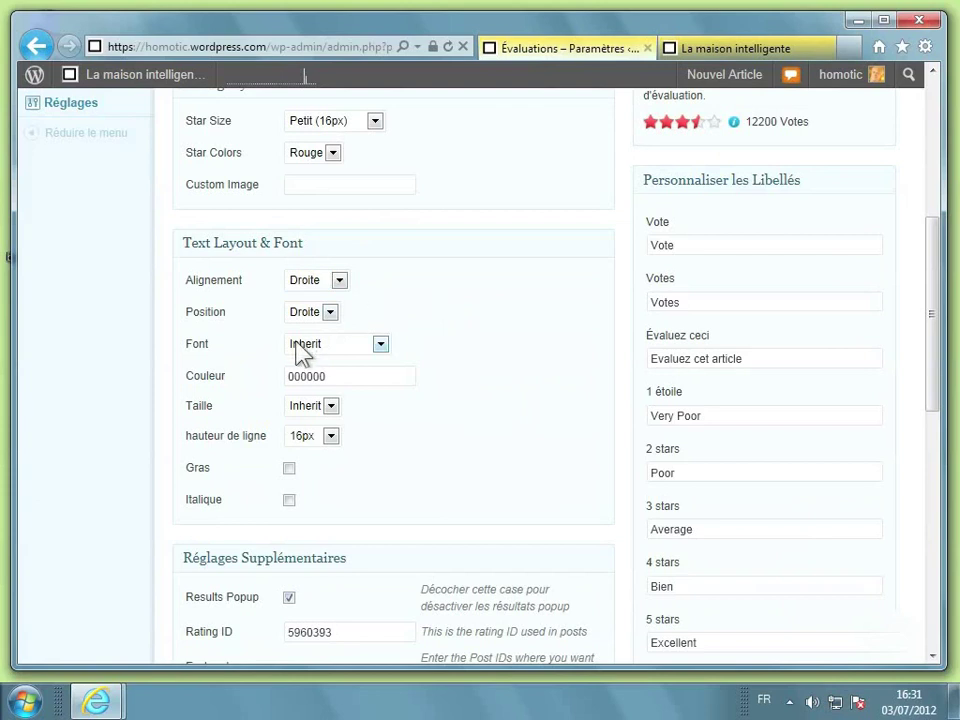
# Set the rating text font to Arial.
pyautogui.click(381, 344)
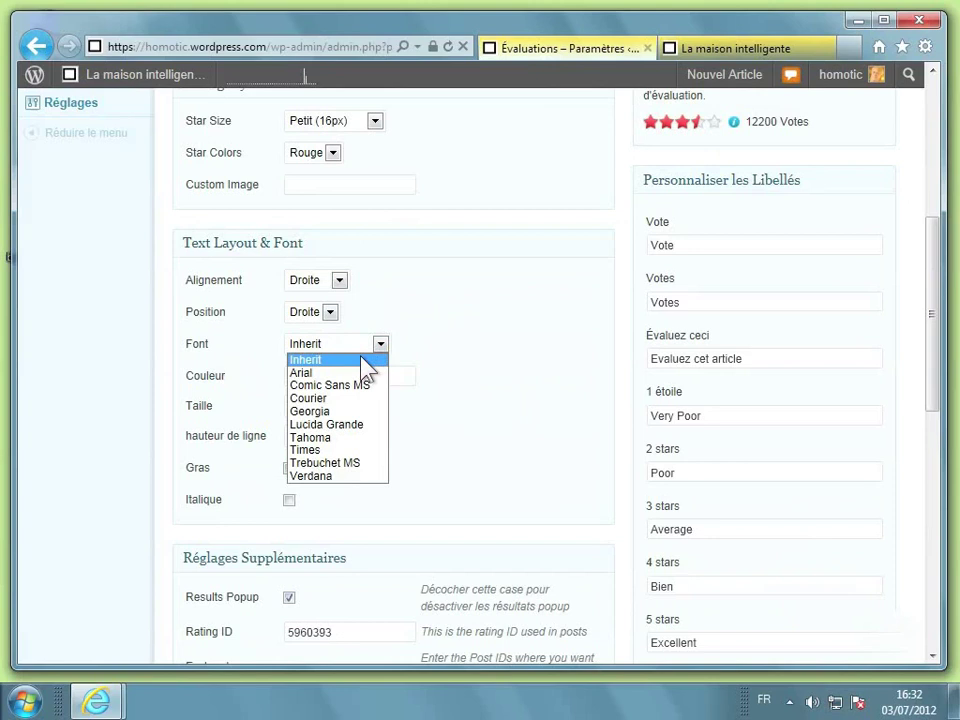
pyautogui.click(352, 372)
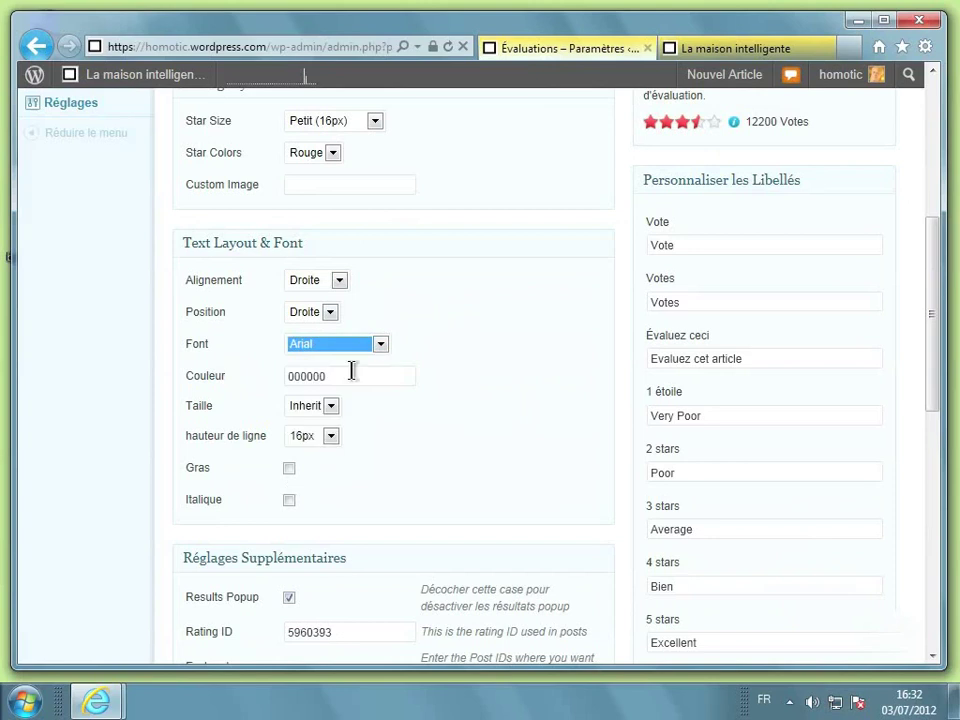
pyautogui.click(468, 355)
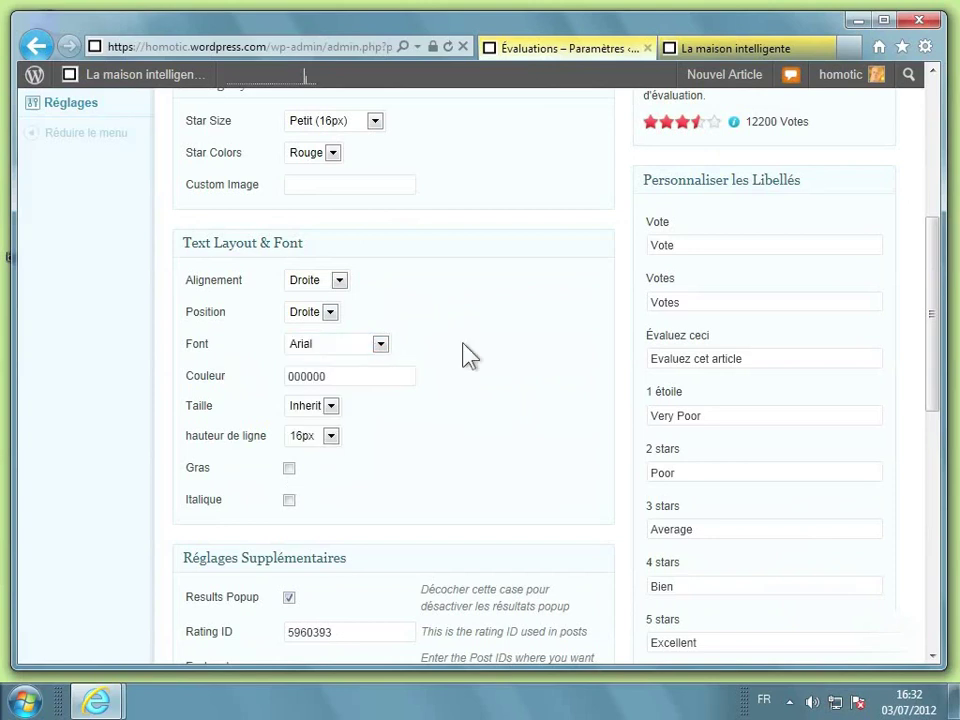
# Set the rating text colour to the medium grey 757575.
pyautogui.click(341, 375)
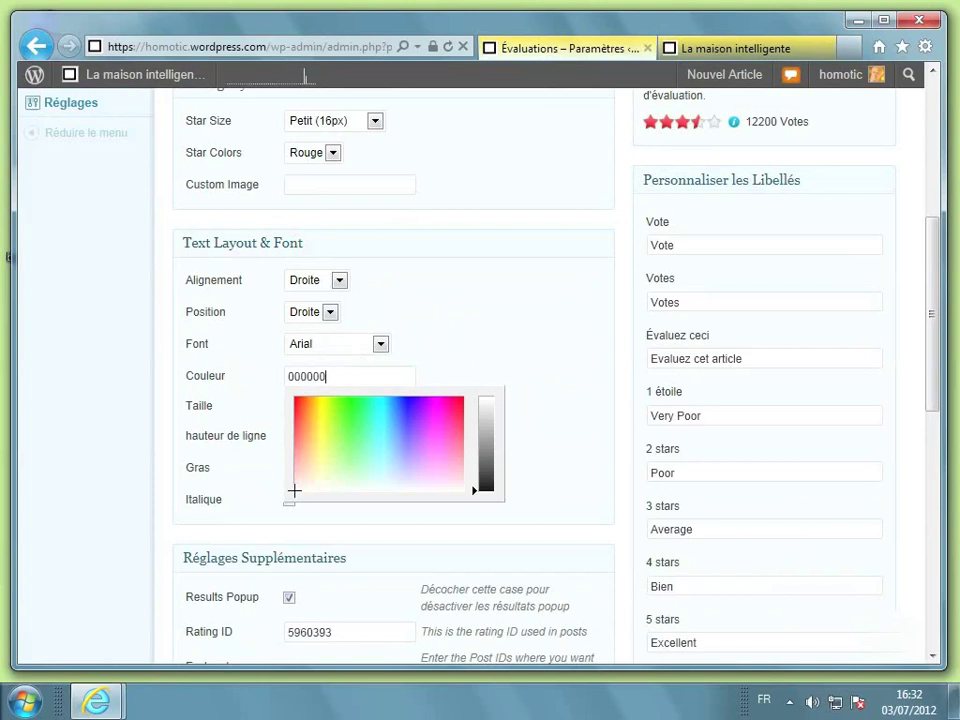
pyautogui.click(489, 423)
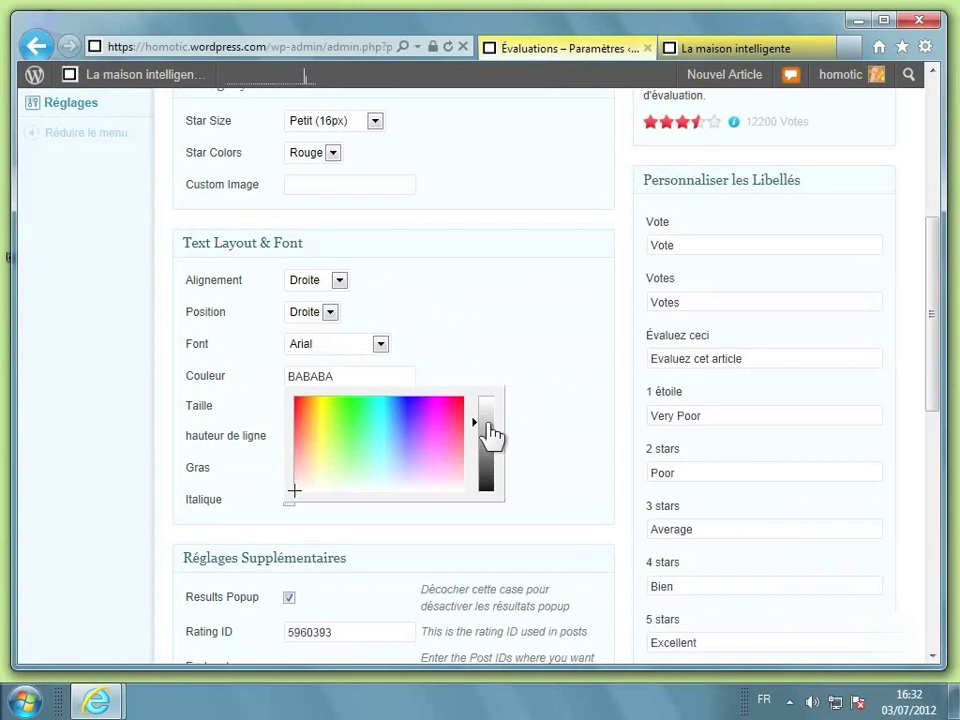
pyautogui.click(489, 437)
pyautogui.click(488, 448)
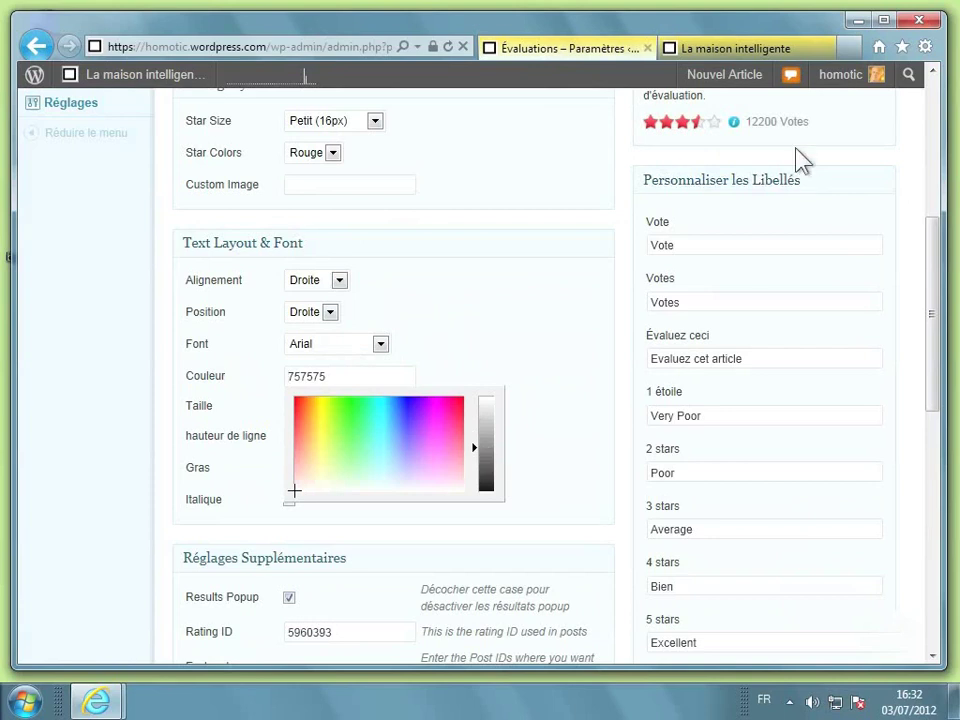
pyautogui.click(508, 334)
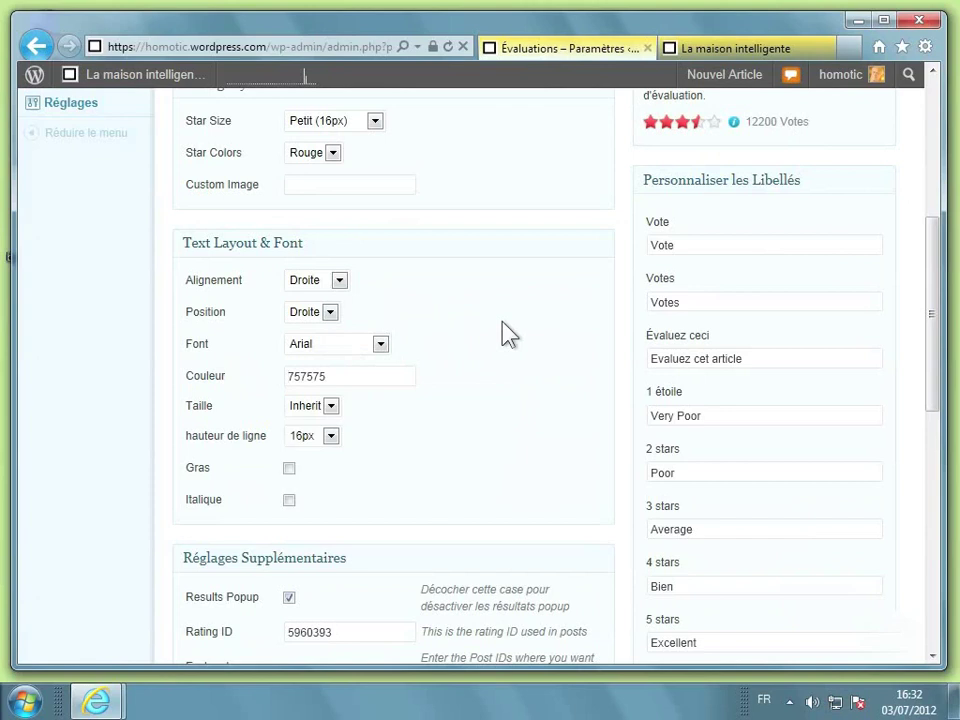
# Set the rating text's line height to 12px and enable bold (Gras).
pyautogui.click(330, 437)
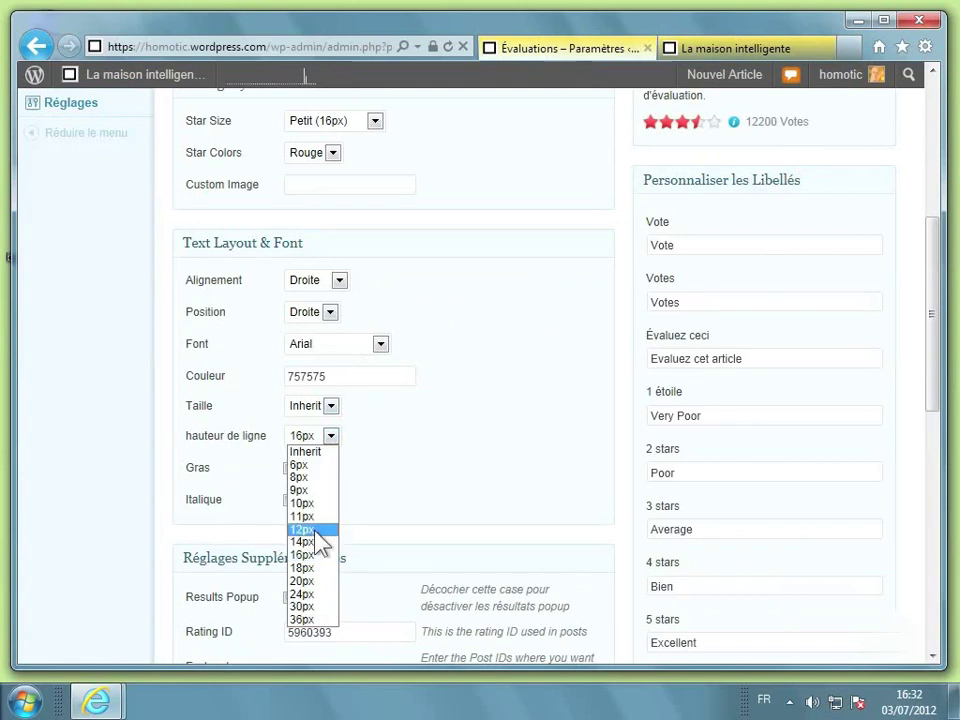
pyautogui.click(302, 529)
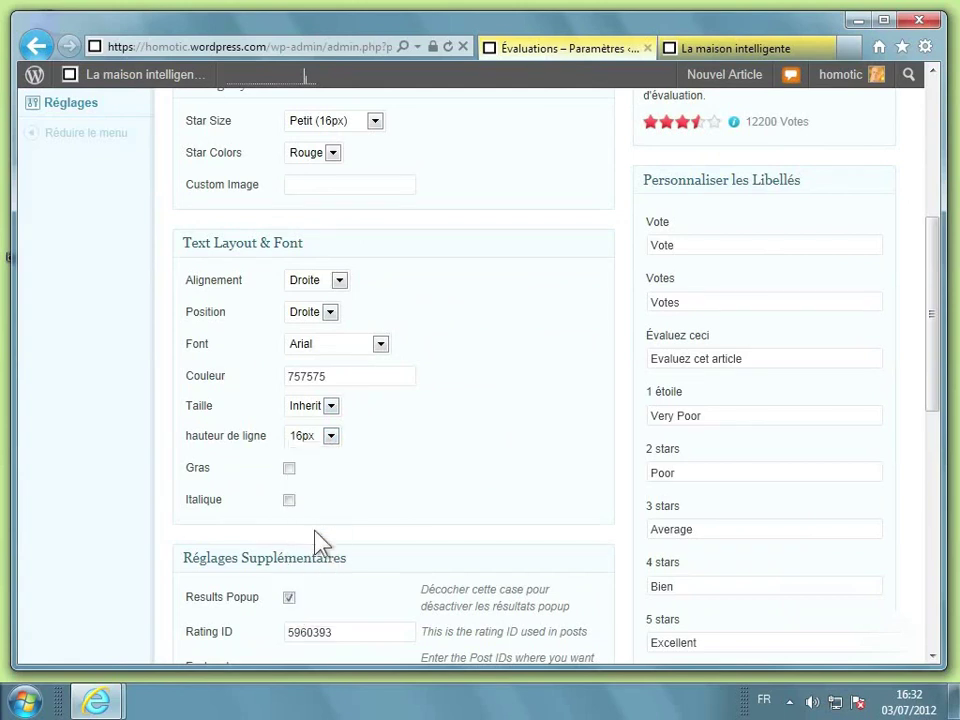
pyautogui.click(348, 486)
# Save the modified rating settings.
pyautogui.scroll(1, 370, 512)
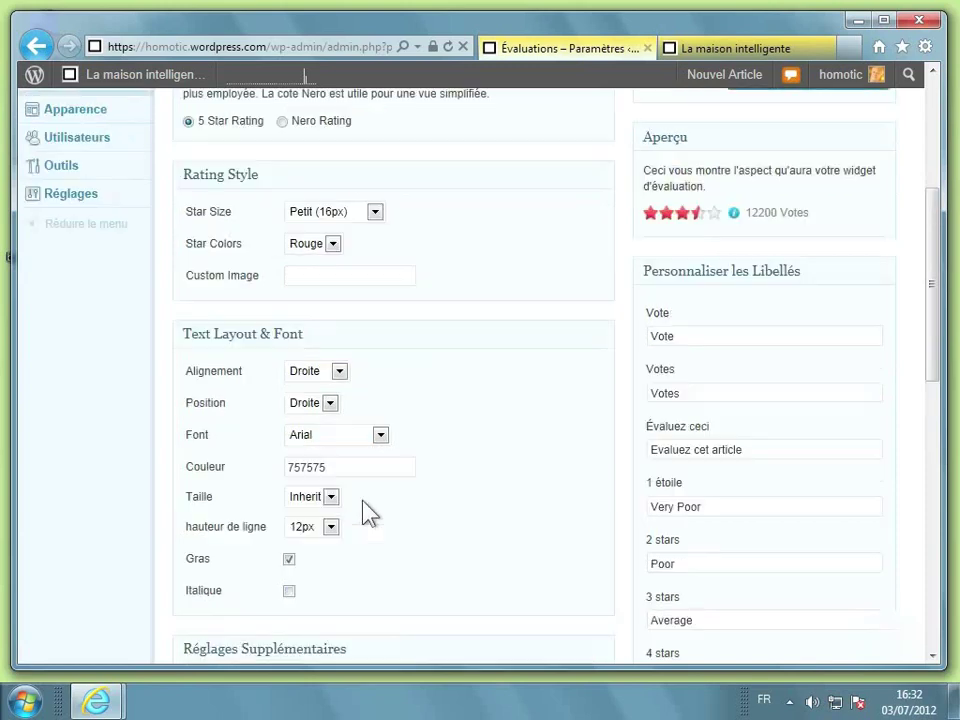
pyautogui.scroll(3, 370, 512)
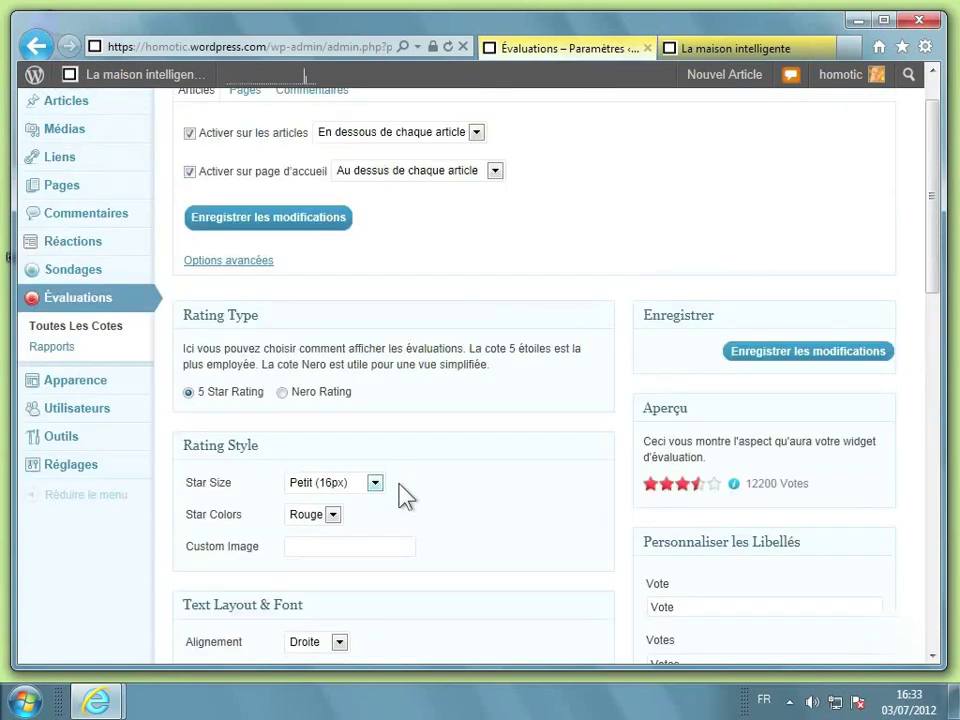
pyautogui.click(828, 358)
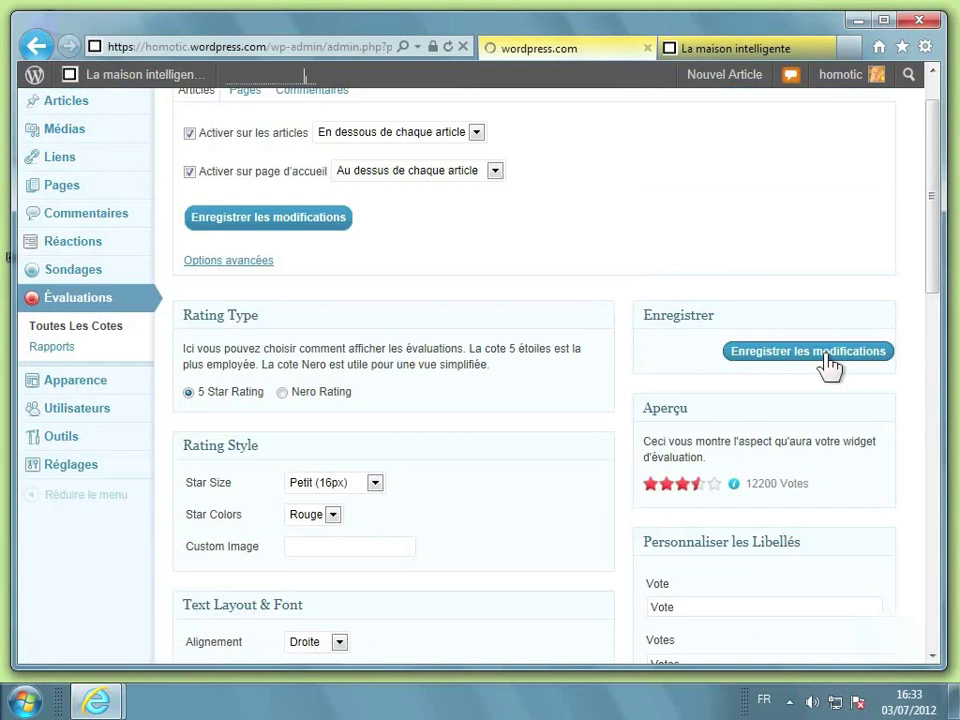
# Reload the blog home page and check the star rating of the "Définition > Domotique" article.
pyautogui.click(735, 47)
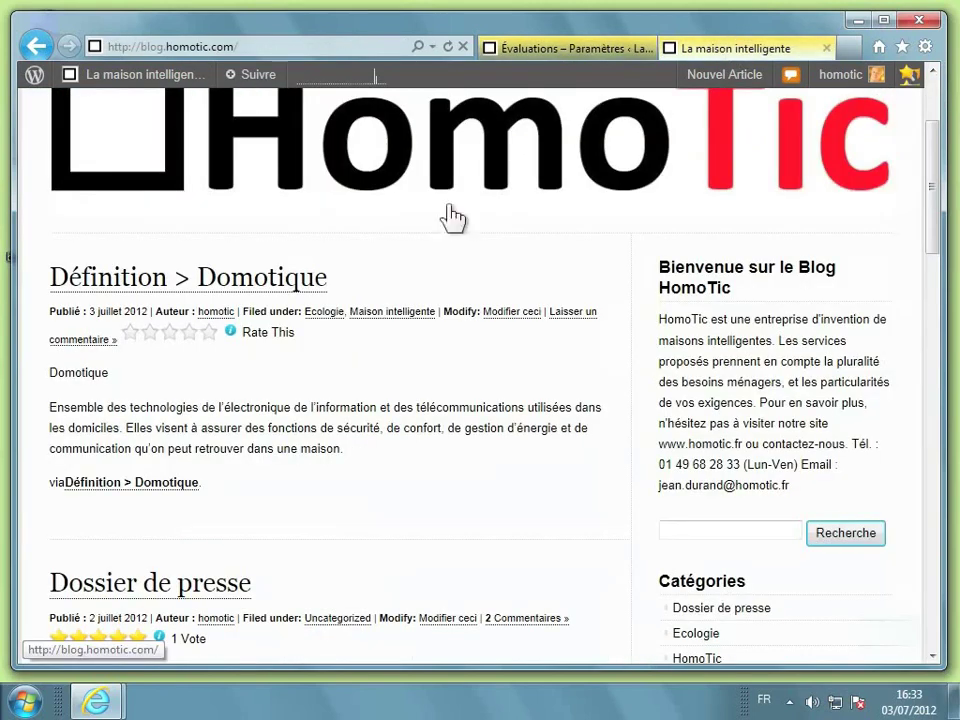
pyautogui.click(452, 217)
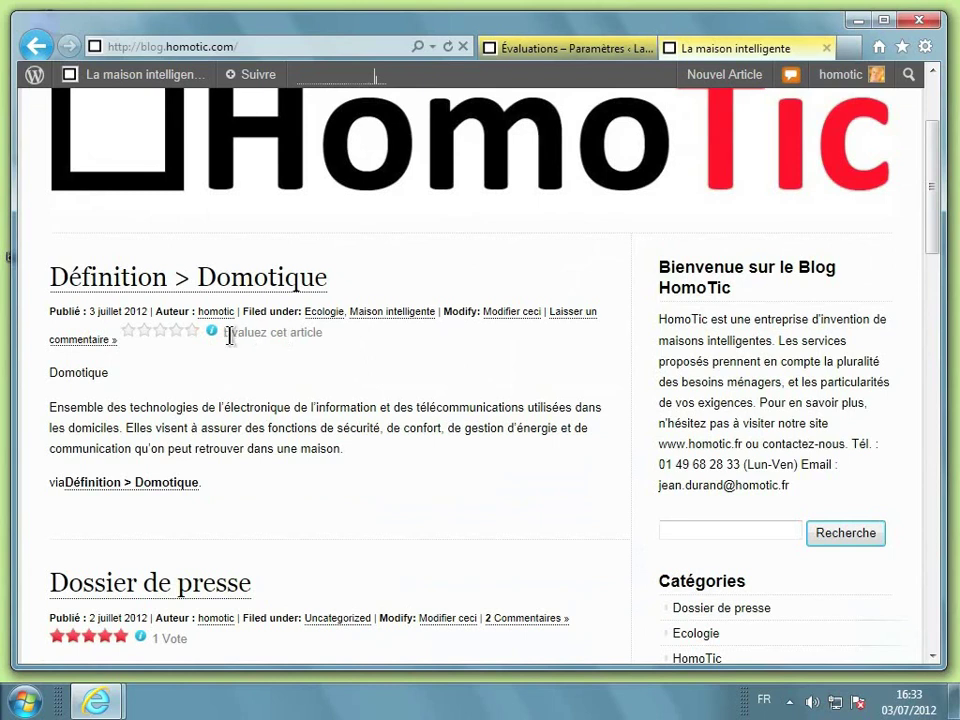
pyautogui.click(176, 330)
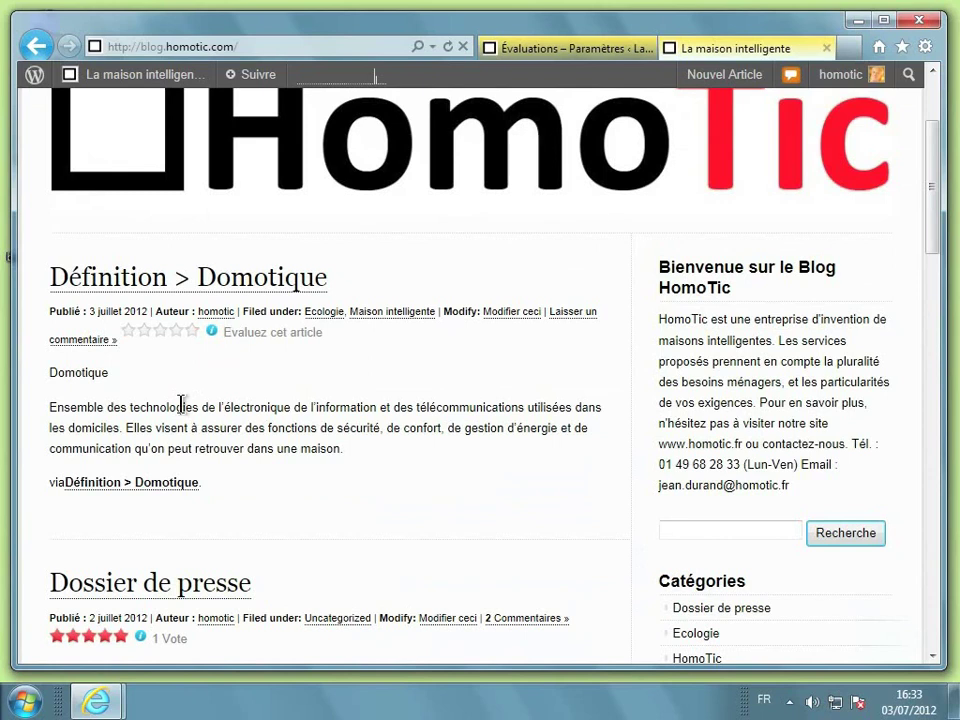